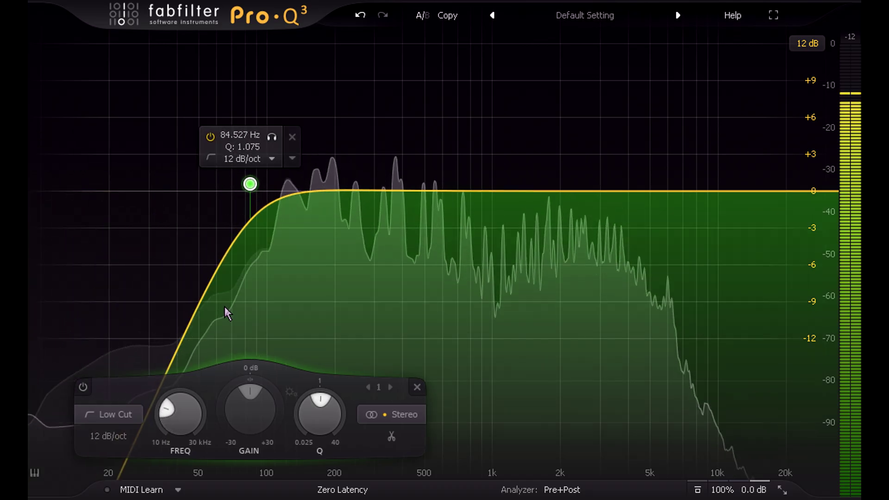
Step: Set the low cut band's frequency to 100 Hz and reset its Q to the default
double_click(192, 408)
text(100)
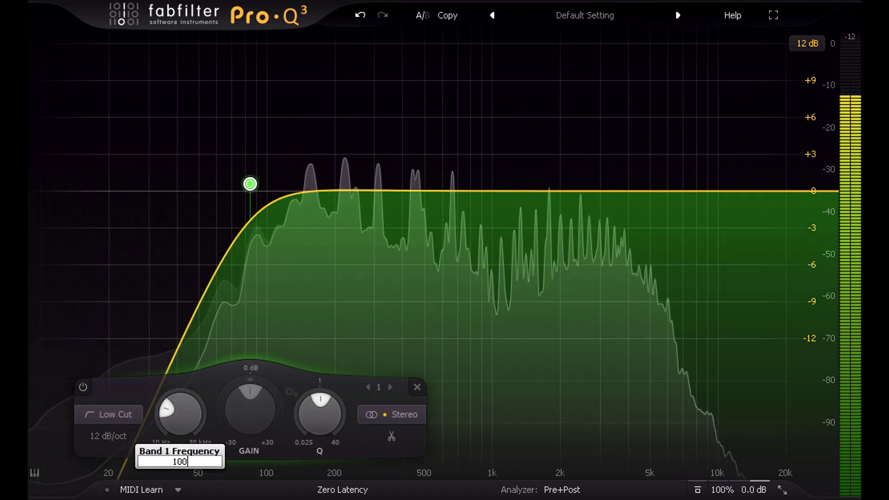
key(Return)
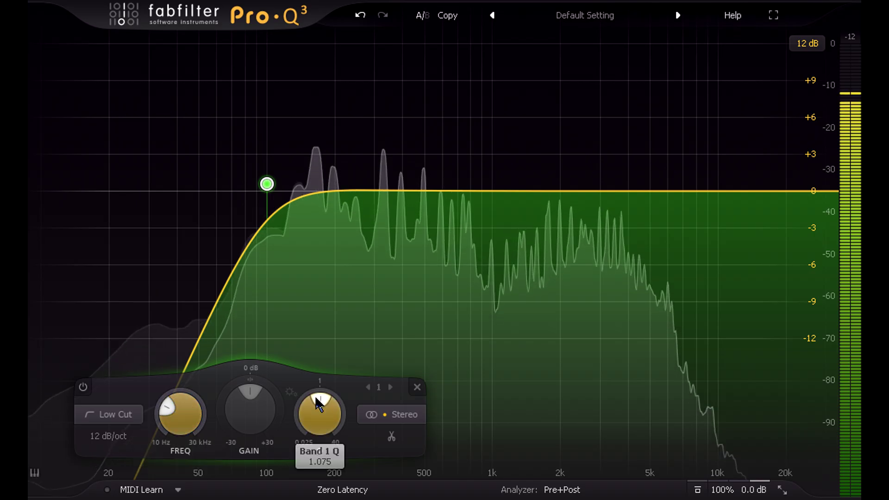
ctrl+click(319, 428)
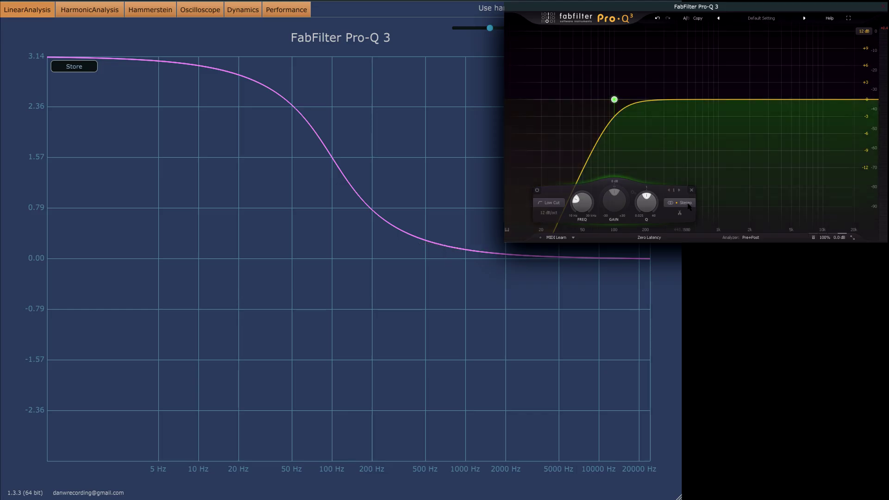
Step: Limit the 100 Hz low cut to the left channel and split off a matching right-channel band
click(679, 202)
click(690, 164)
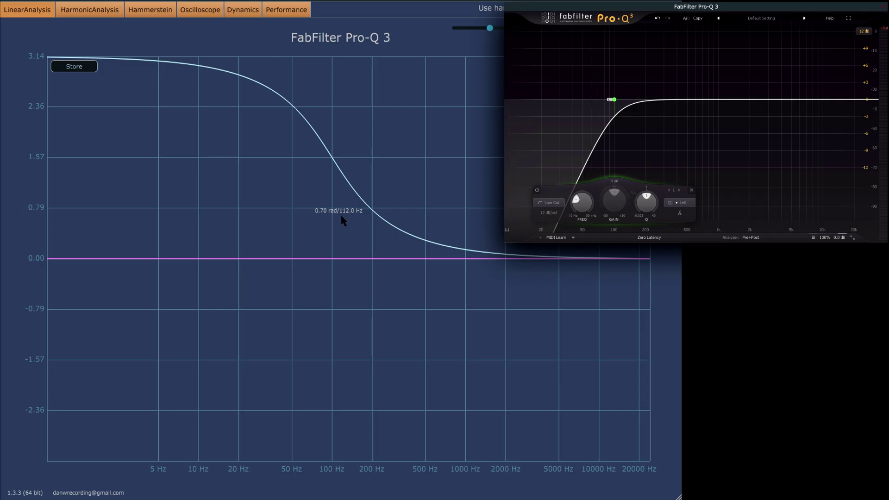
click(680, 213)
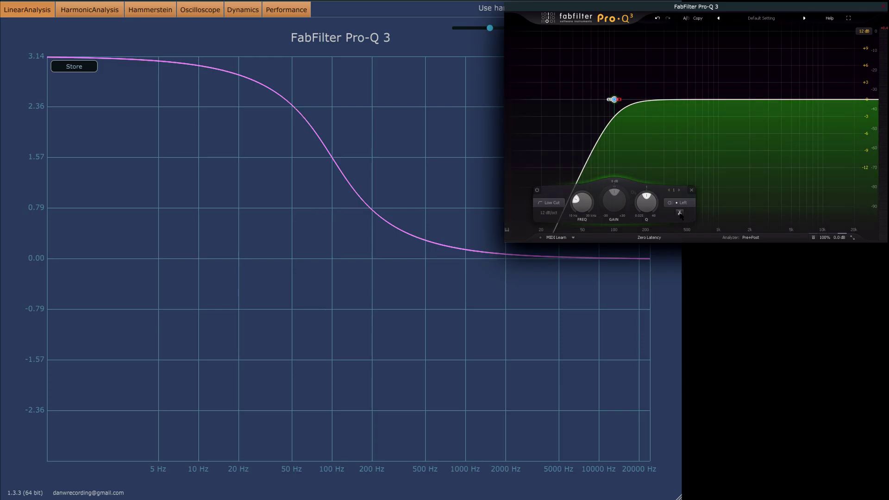
Step: Set the left-channel low cut's slope to 24 dB/oct
click(549, 213)
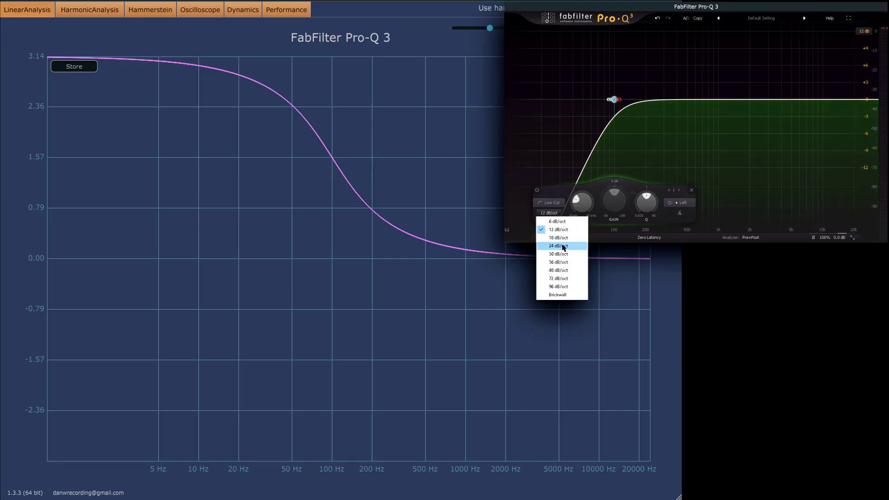
click(564, 247)
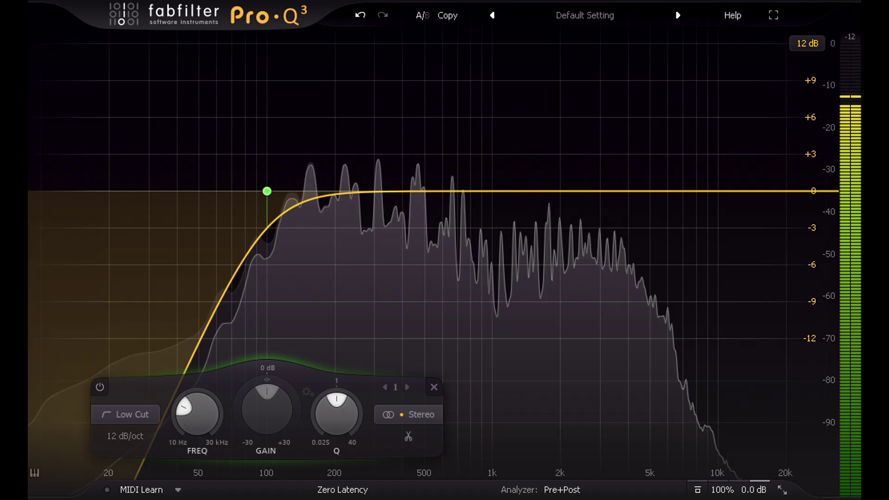
Step: Compare the stereo low cut with the split left/right version by alternating between the A and B states
click(421, 19)
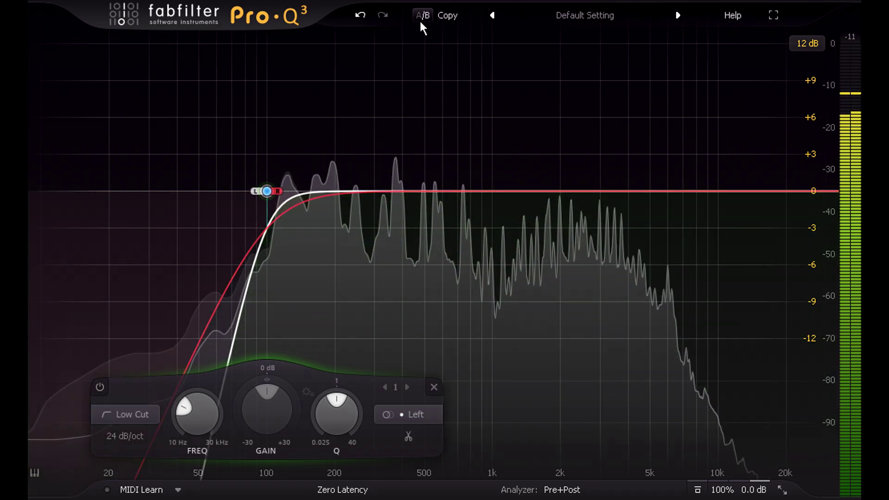
click(421, 18)
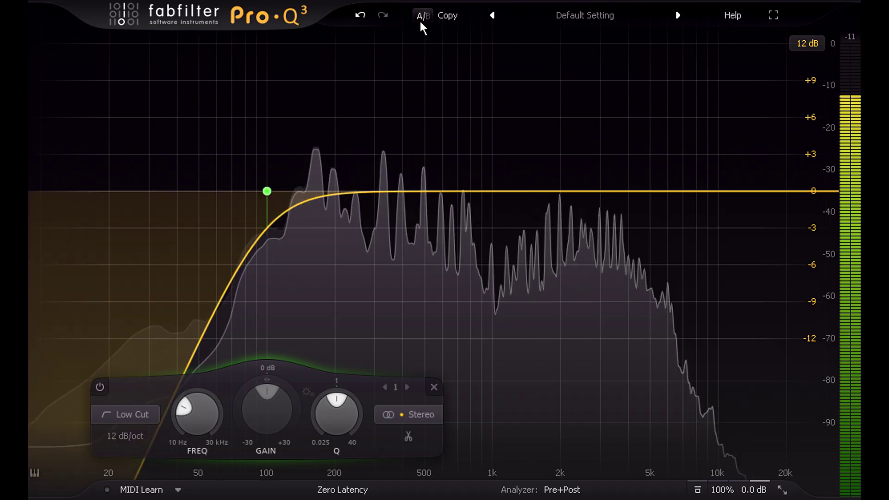
click(422, 18)
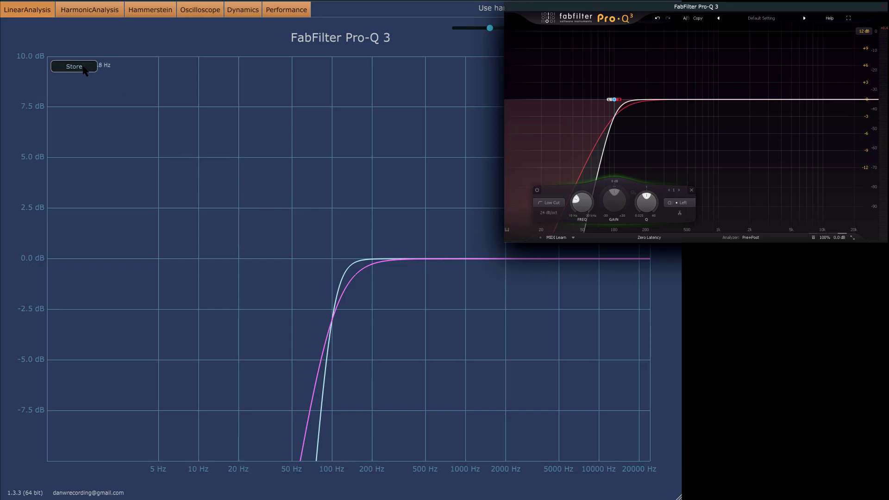
Step: Store the split low cut's response curve in the analyzer and adjust the equalizer's output control
click(85, 68)
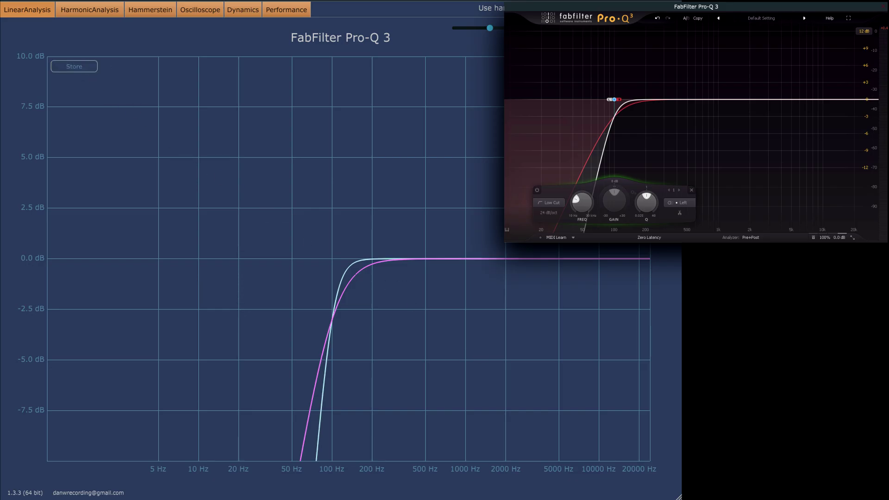
mouse_move(840, 218)
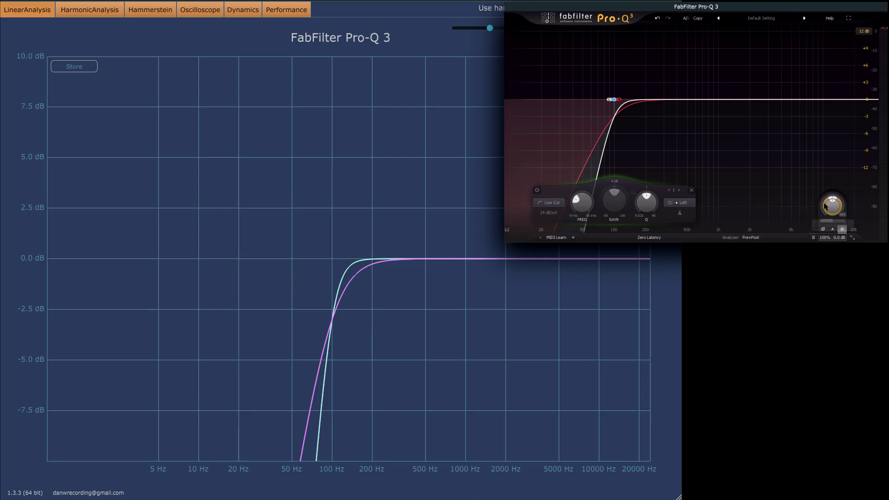
drag(839, 212, 839, 237)
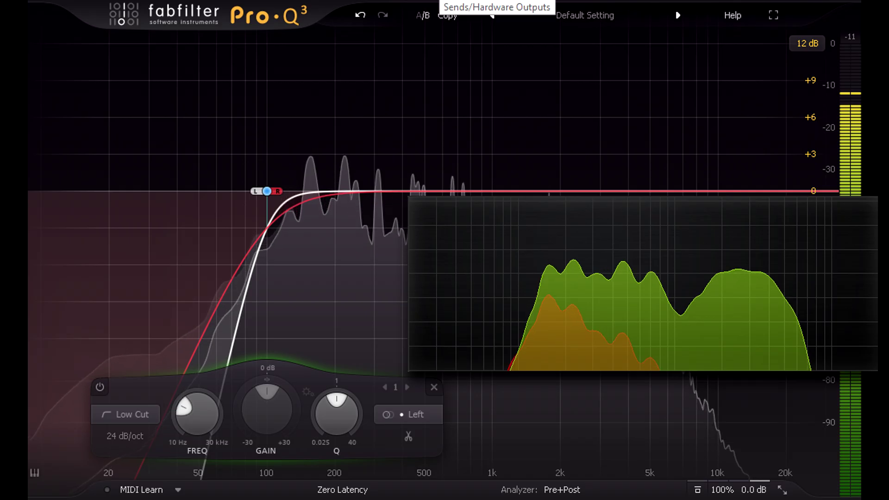
Step: Switch repeatedly between the A and B states to compare the stereo width of both low cut versions
click(424, 15)
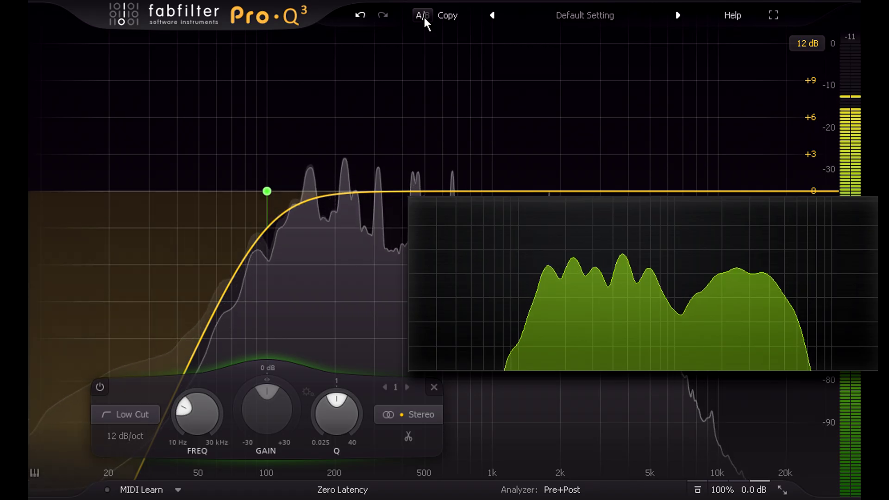
click(423, 15)
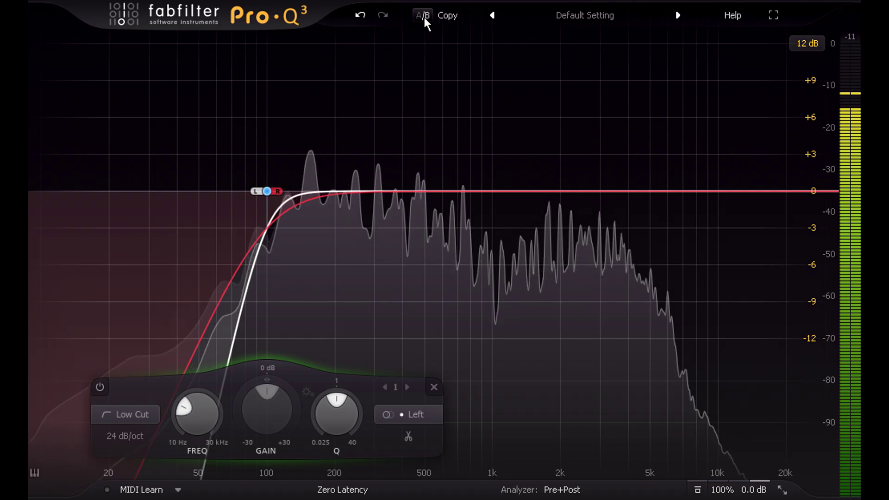
click(424, 17)
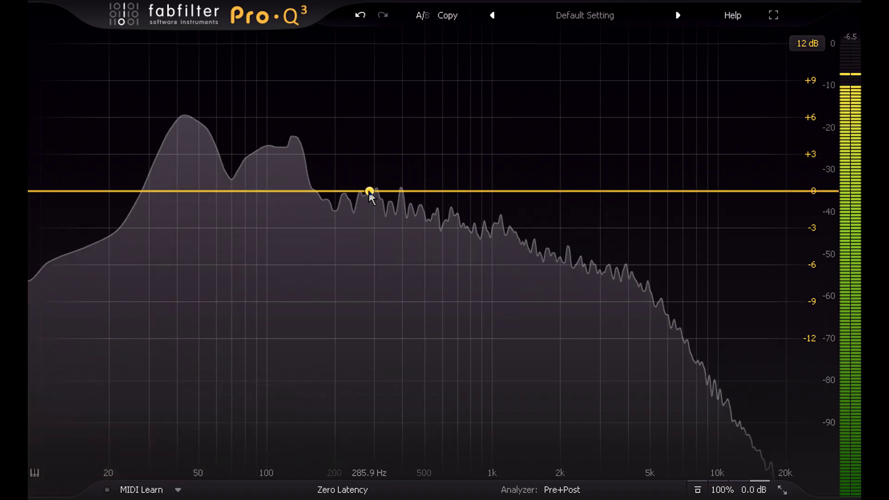
Step: Add a narrow bell boost near 270 Hz and a narrow bell cut at about 351 Hz, -10.70 dB, Q 7.040
drag(370, 192, 362, 62)
scroll(333, 81, up, 4)
scroll(363, 74, up, 2)
mouse_move(385, 186)
mouse_down()
mouse_move(390, 329)
mouse_move(348, 284)
mouse_move(331, 70)
mouse_up()
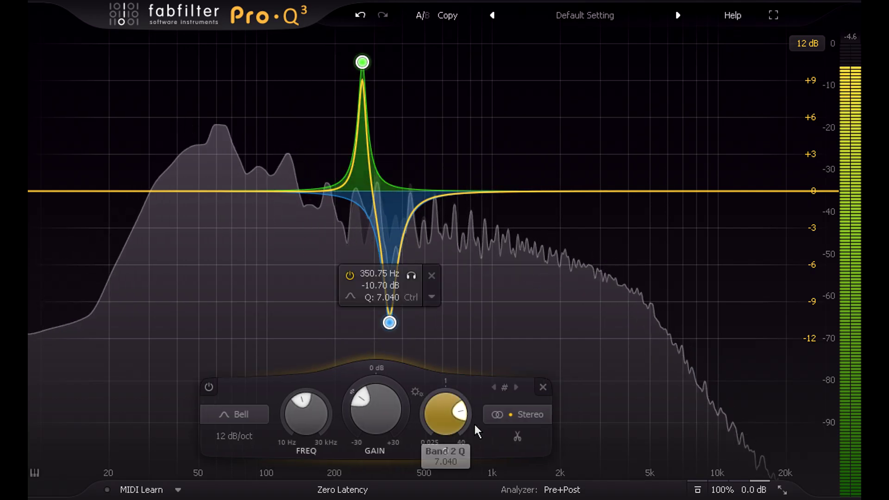
Step: Split both bells into left and right bands and invert the gains of the left-channel bands
click(517, 437)
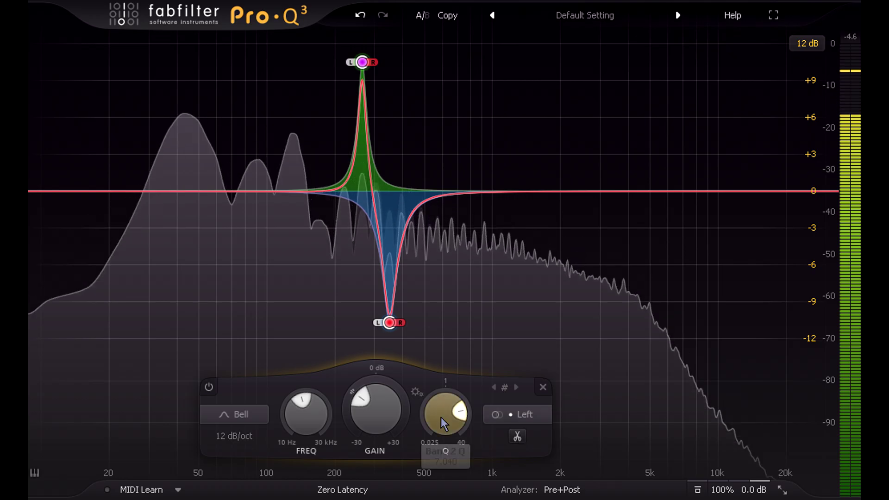
drag(379, 423, 372, 269)
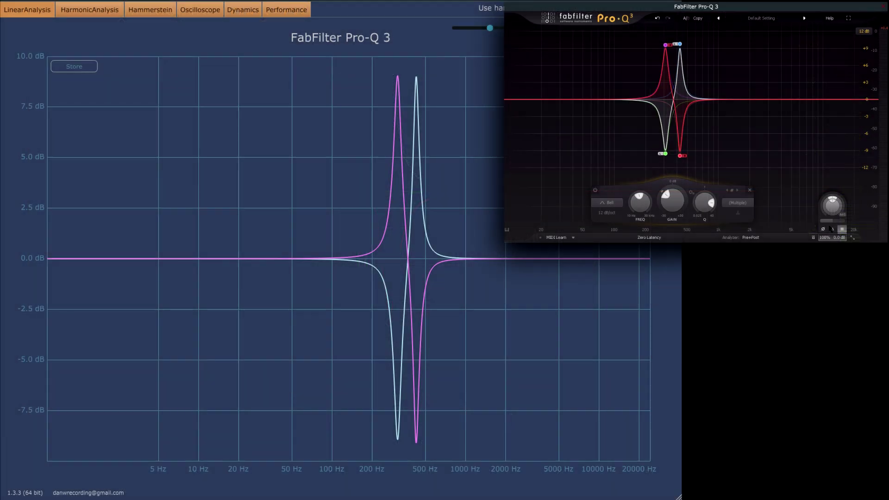
Step: Shift the frequencies of all the split left and right bell bands together
drag(825, 211, 825, 211)
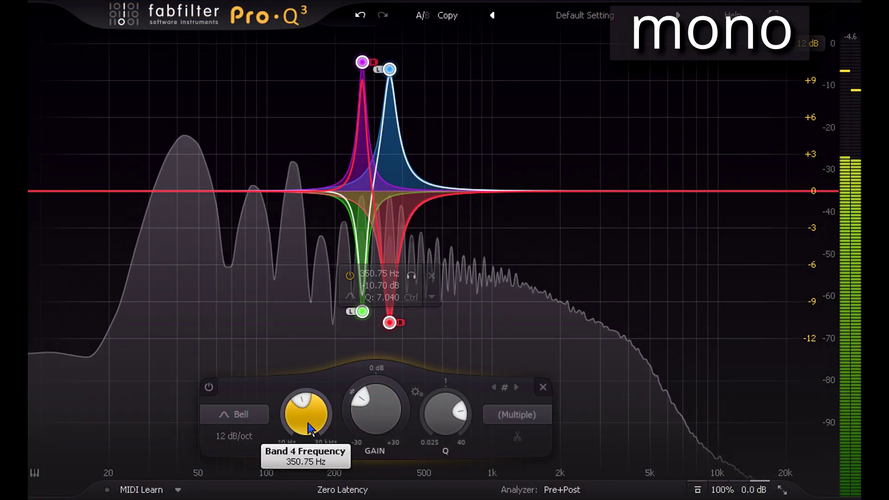
drag(308, 422, 299, 402)
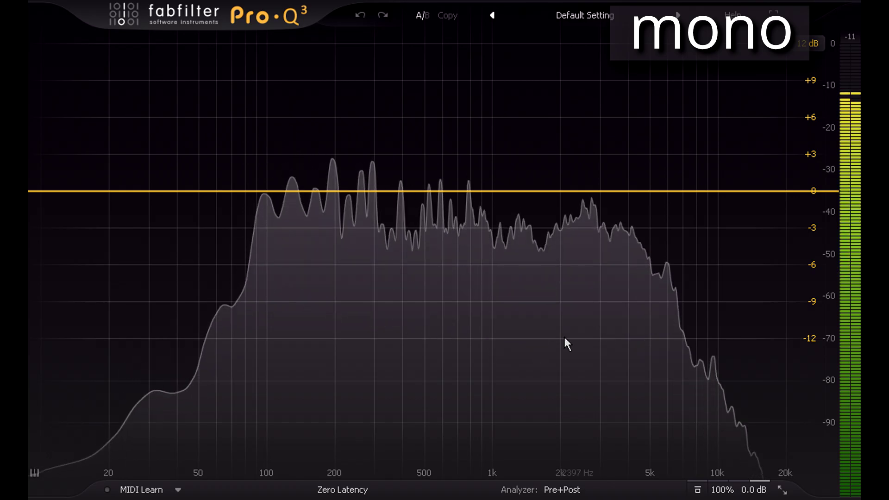
Step: Add bell boosts at about 3637 Hz, +4.30 dB, Q 1.267 and about 434 Hz, +4.96 dB, Q 1.030
drag(633, 141, 621, 159)
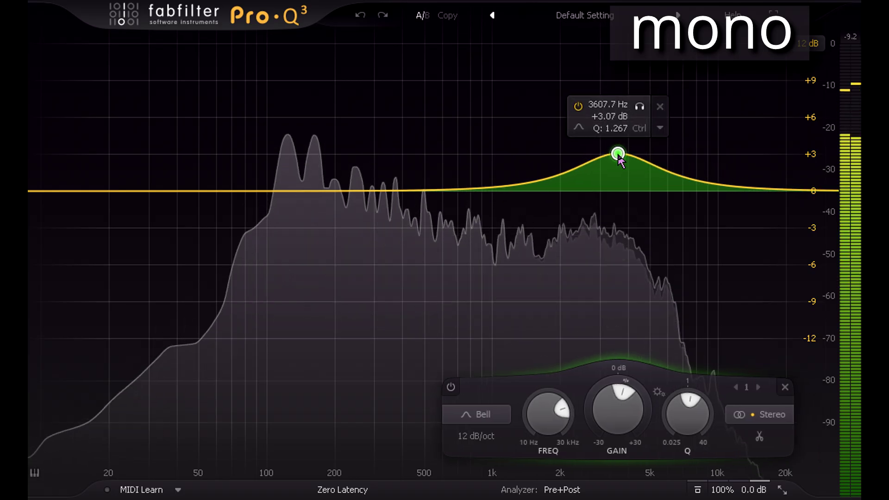
drag(454, 190, 416, 133)
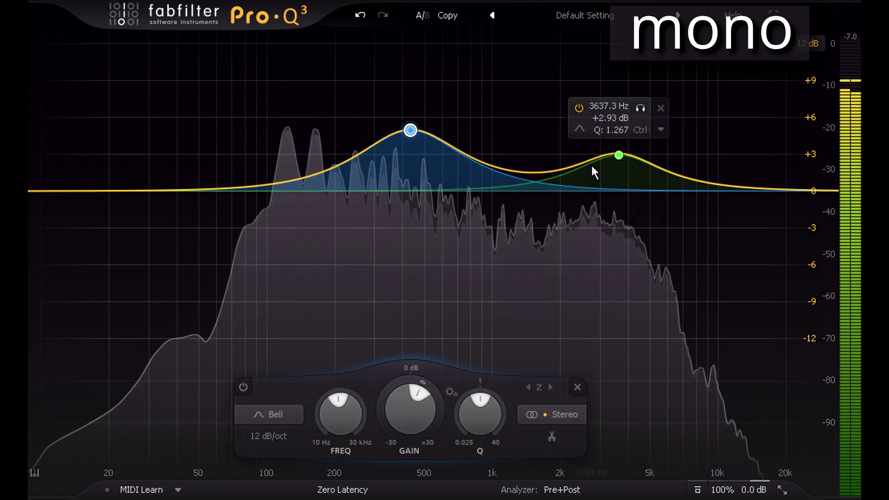
drag(620, 155, 619, 139)
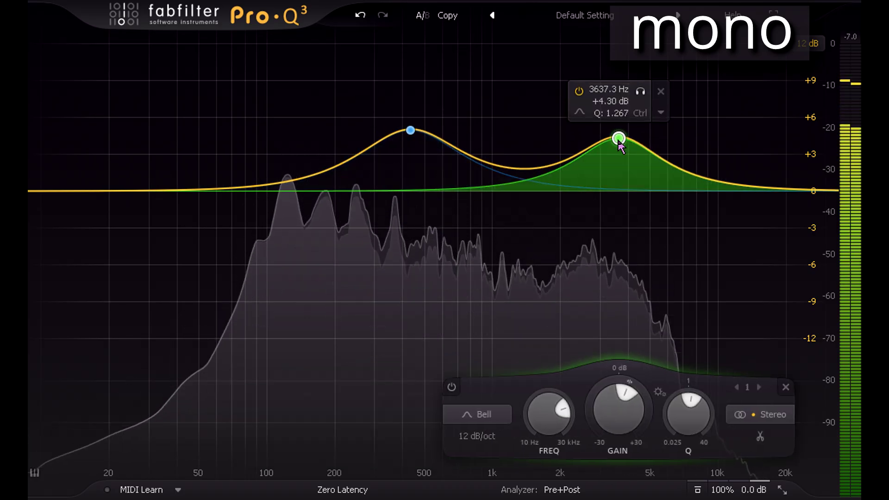
Step: Select both bell boosts and set their stereo placement to Mid
drag(689, 86, 343, 165)
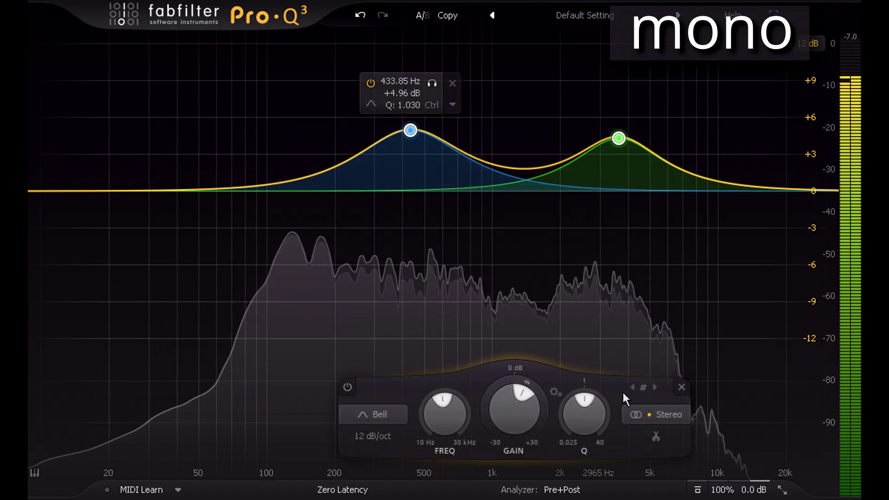
click(648, 414)
click(678, 375)
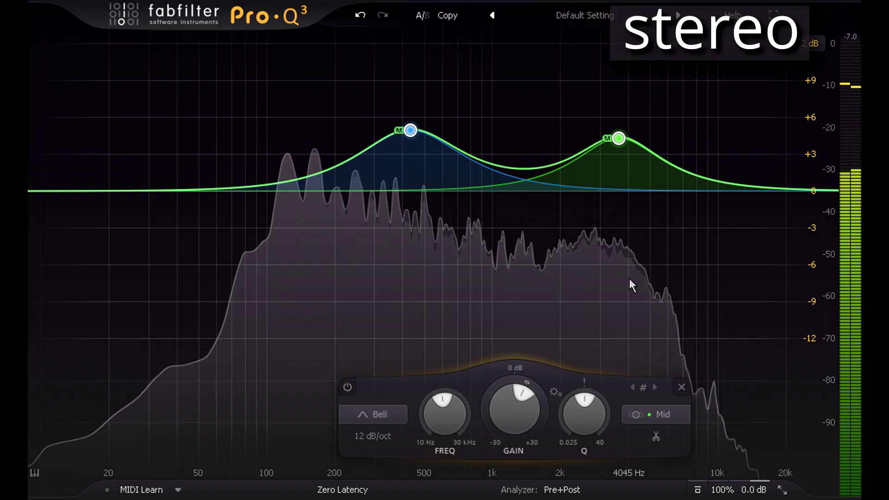
Step: Add a Side bell cut at about 3520 Hz with -3.33 dB gain and Q 1.030
double_click(621, 224)
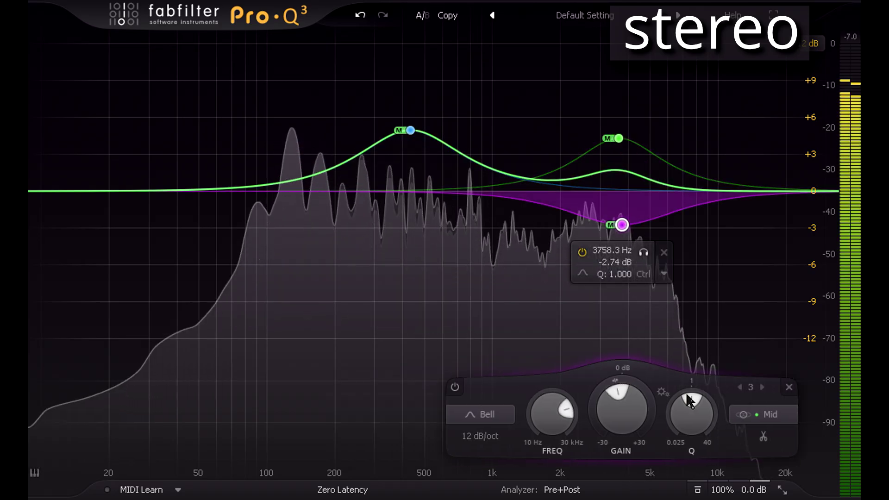
click(765, 417)
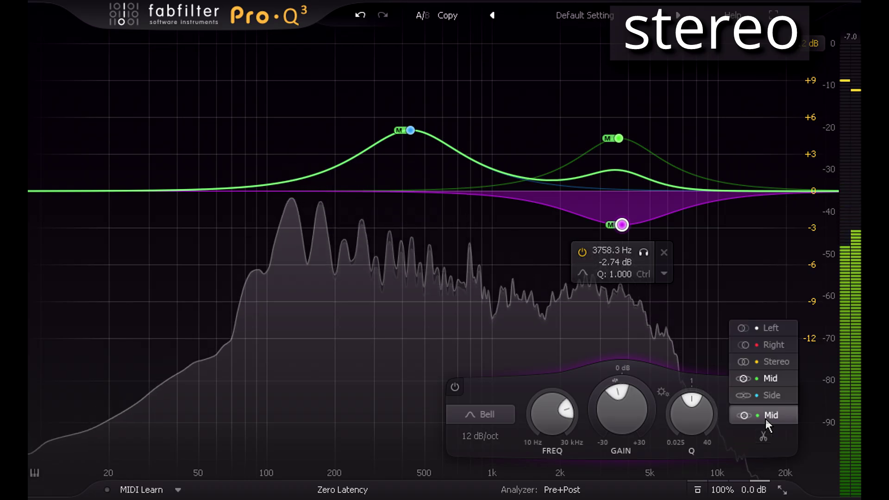
click(781, 391)
mouse_move(621, 225)
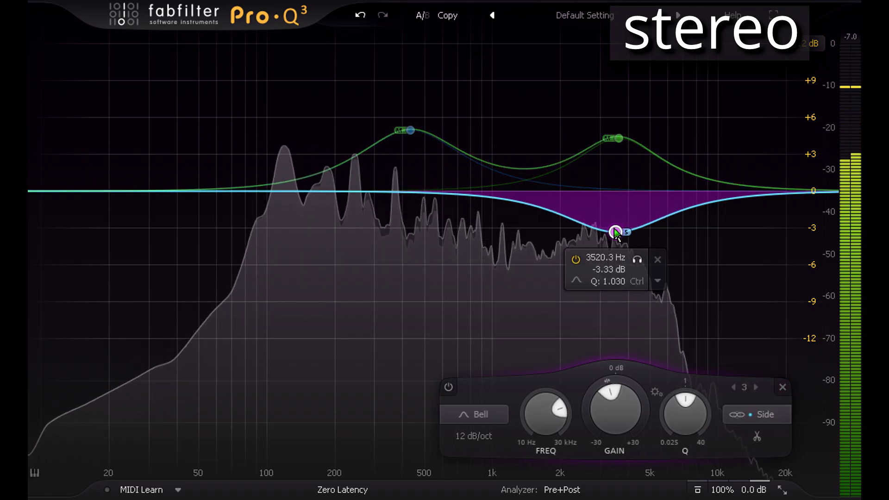
Step: Add a Side bell cut at about 448 Hz with -3.26 dB gain and Q 1.495
double_click(401, 217)
scroll(406, 220, up, 2)
drag(406, 220, 418, 236)
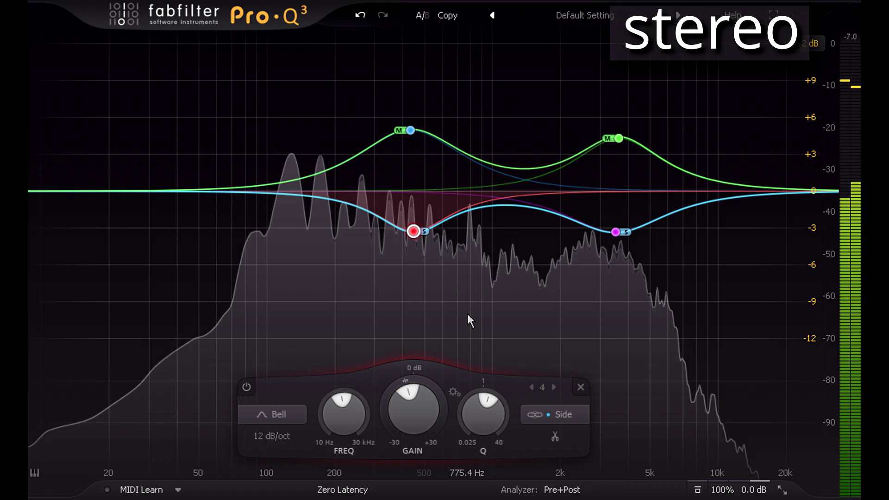
Step: Add a Mid bell cut at about 122 Hz, -5.02 dB, Q 1.561, and an opposing Side bell boost near the same frequency
click(308, 216)
drag(313, 199, 289, 231)
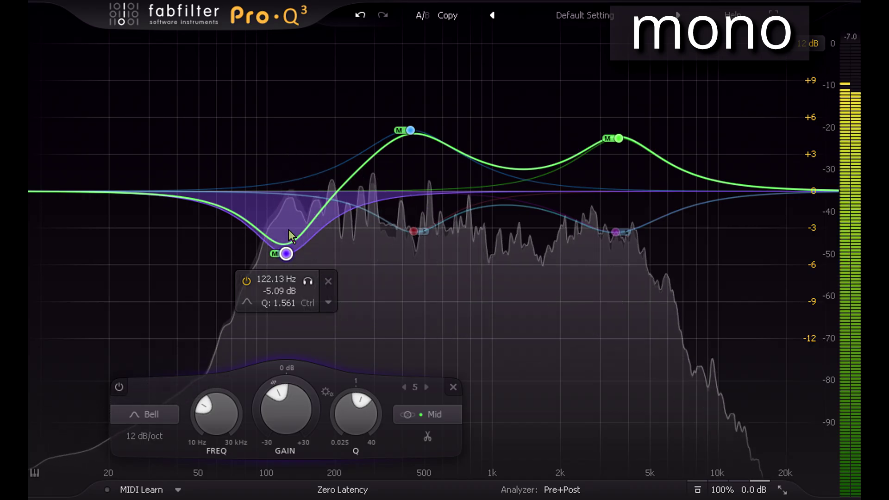
drag(288, 229, 288, 228)
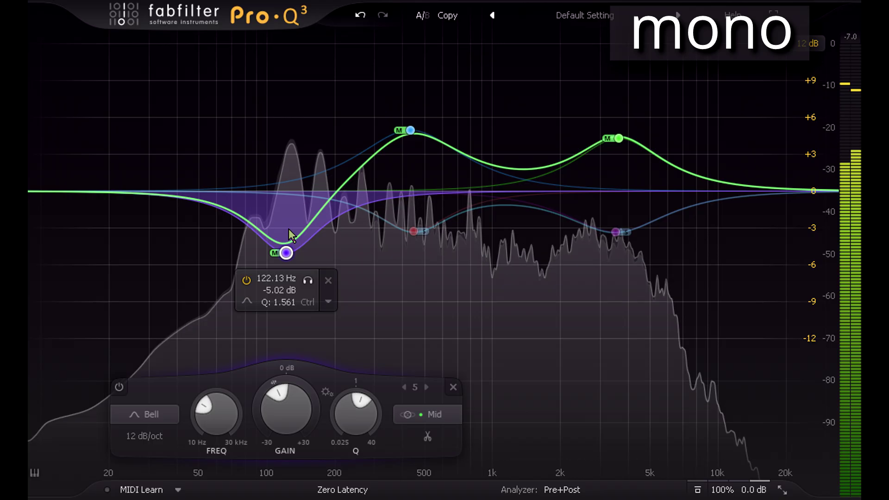
drag(309, 196, 286, 141)
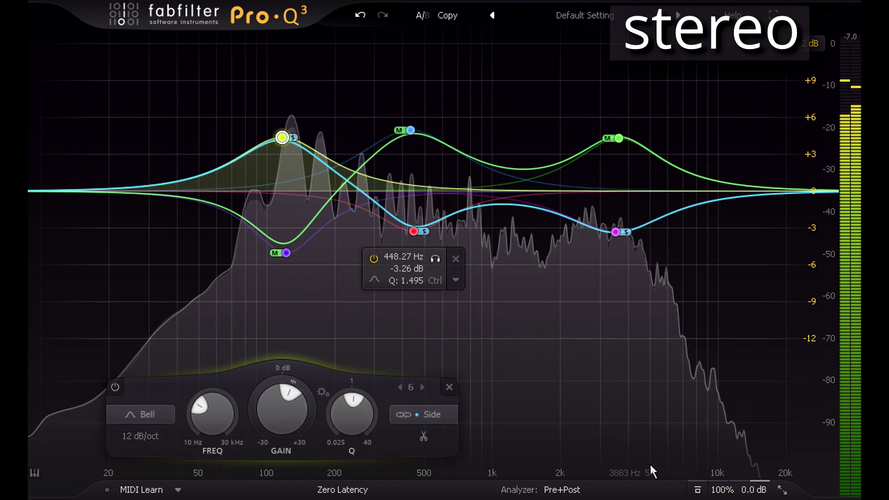
Step: Bypass the whole equalizer and re-enable it to compare the sound with and without the mid/side bands
click(698, 490)
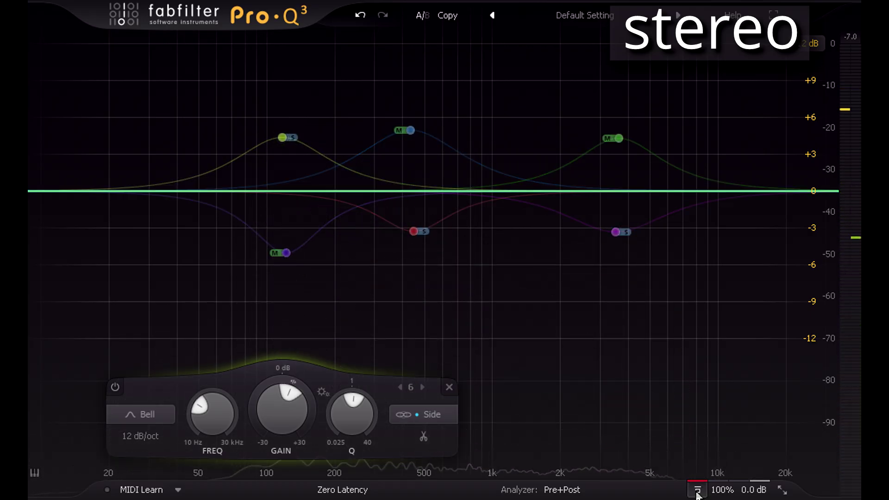
click(698, 490)
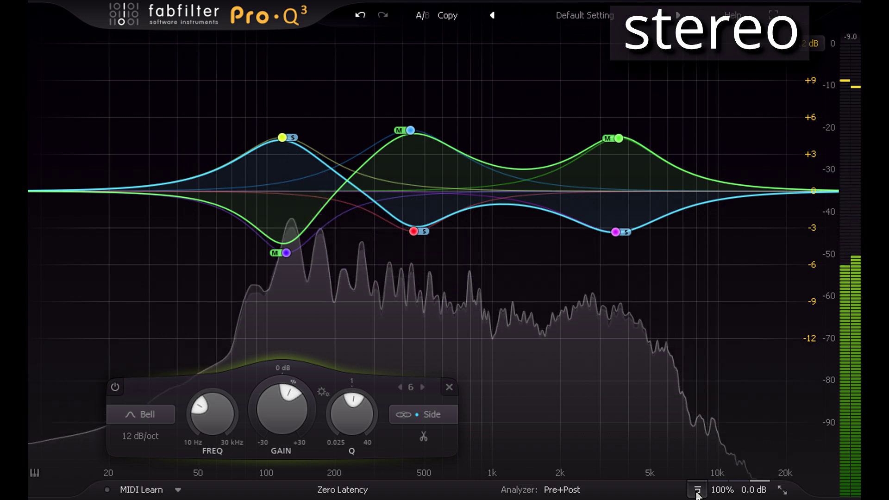
Step: Toggle the equalizer's global bypass on and off repeatedly to compare the mid/side bands in stereo and in mono
click(697, 489)
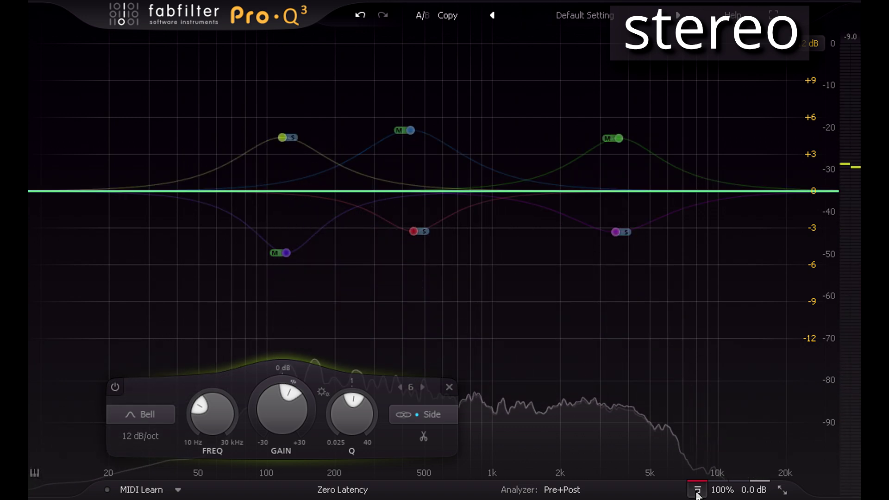
click(698, 494)
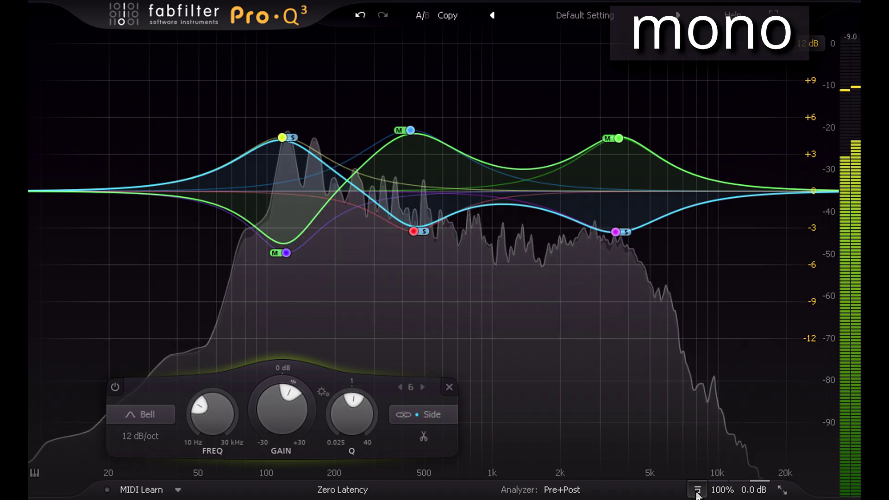
click(698, 493)
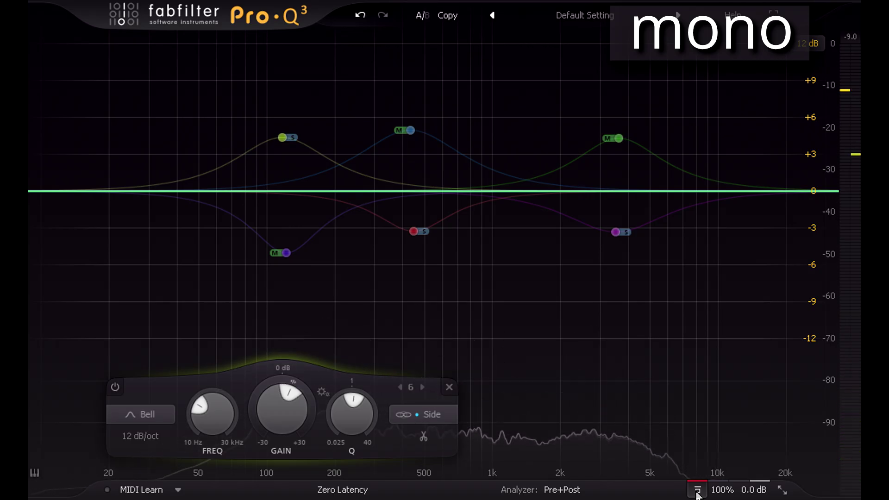
click(697, 492)
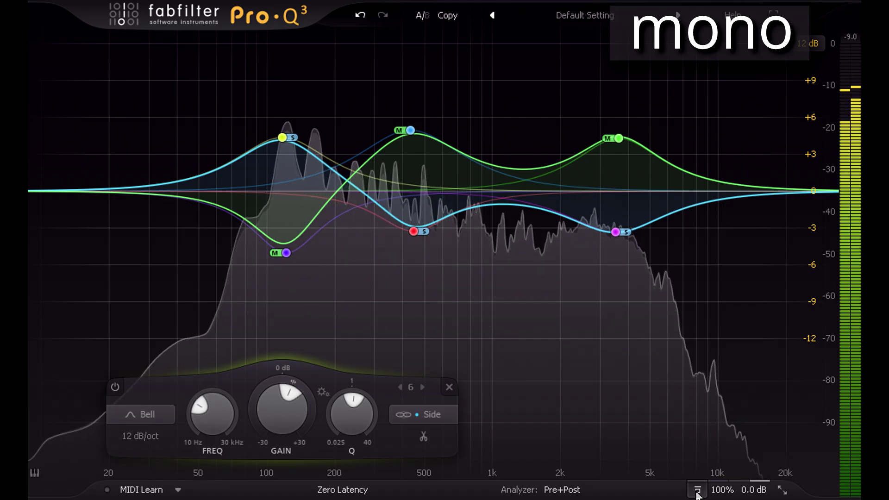
click(698, 491)
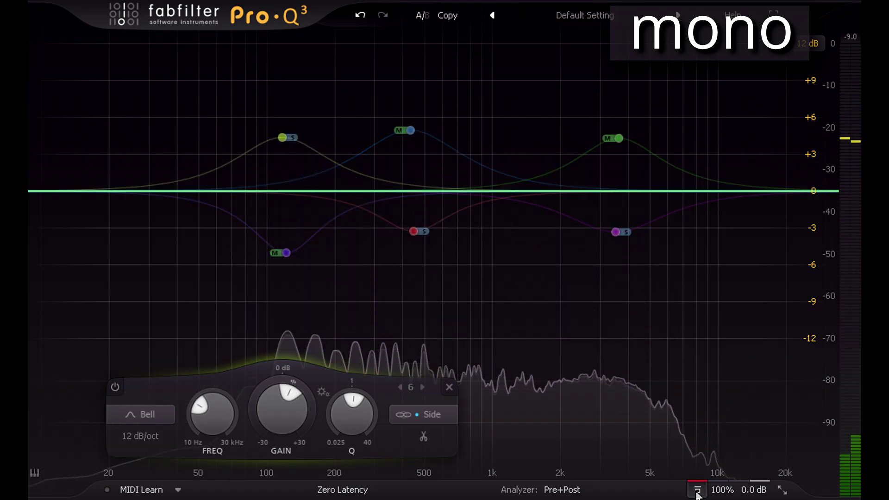
click(698, 492)
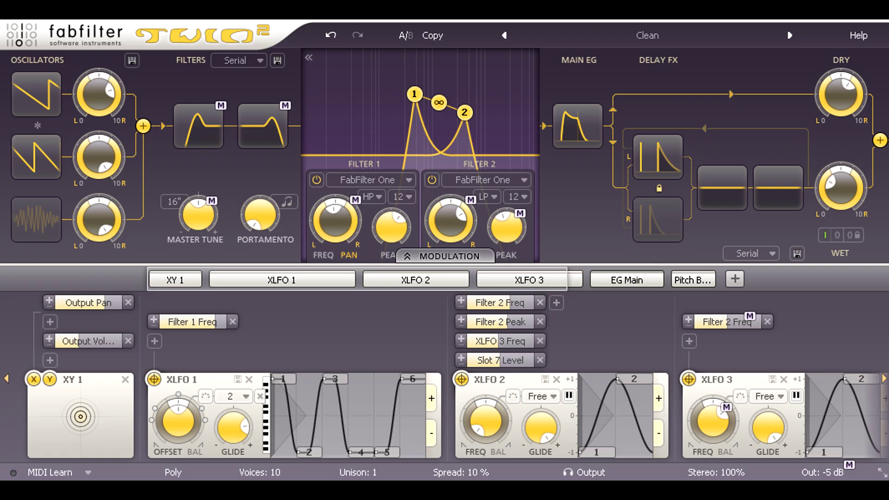
Step: In FabFilter Twin 2, set Unison to 2 voices and the unison Spread to 7%
click(365, 477)
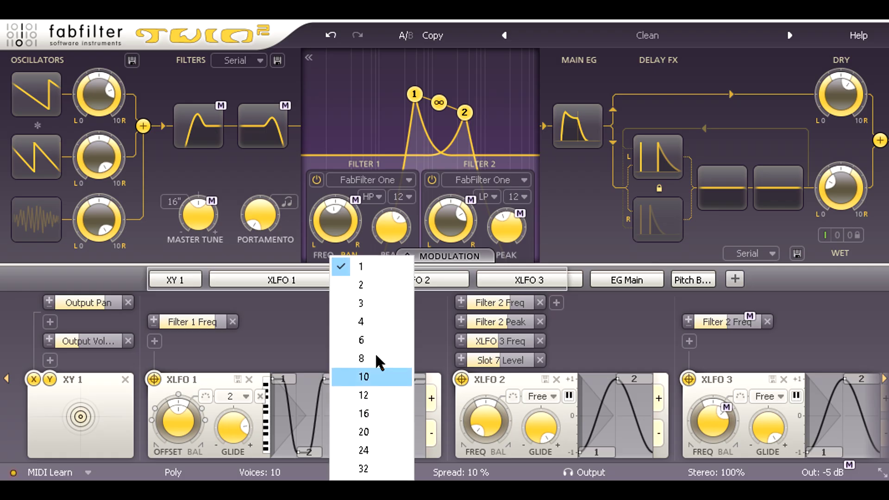
click(365, 286)
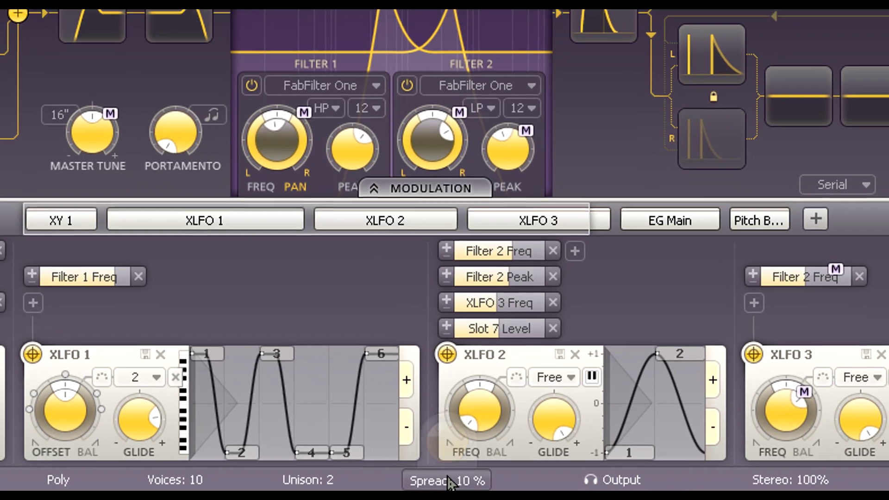
mouse_move(464, 472)
drag(440, 452, 441, 470)
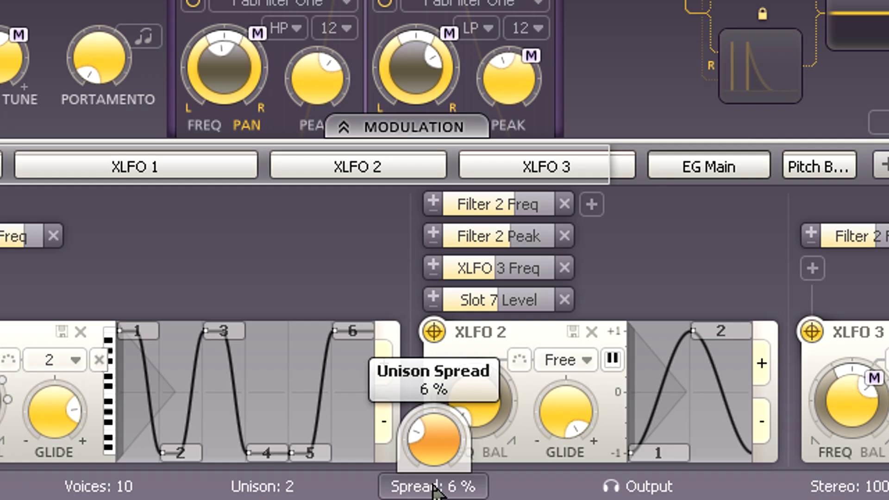
drag(432, 478, 433, 479)
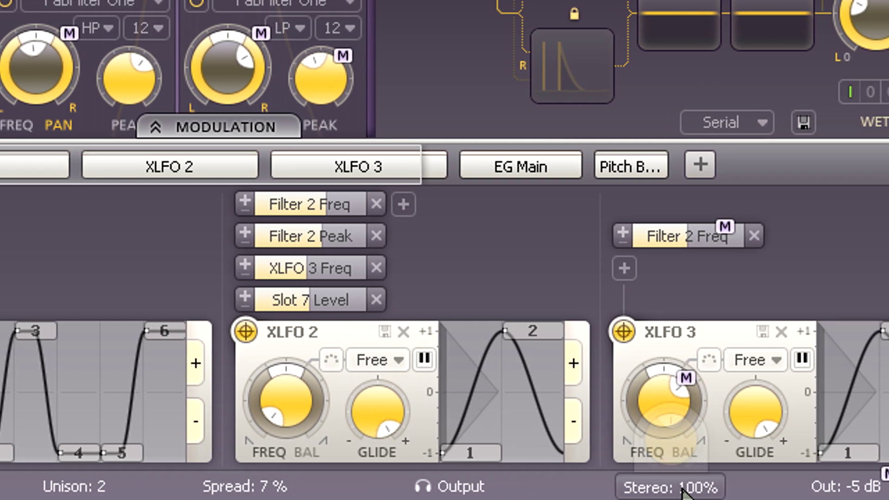
Step: Sweep the synth's output Stereo amount from 0% up past 100% to compare the stereo width on the vectorscope
mouse_move(685, 493)
drag(669, 452, 669, 452)
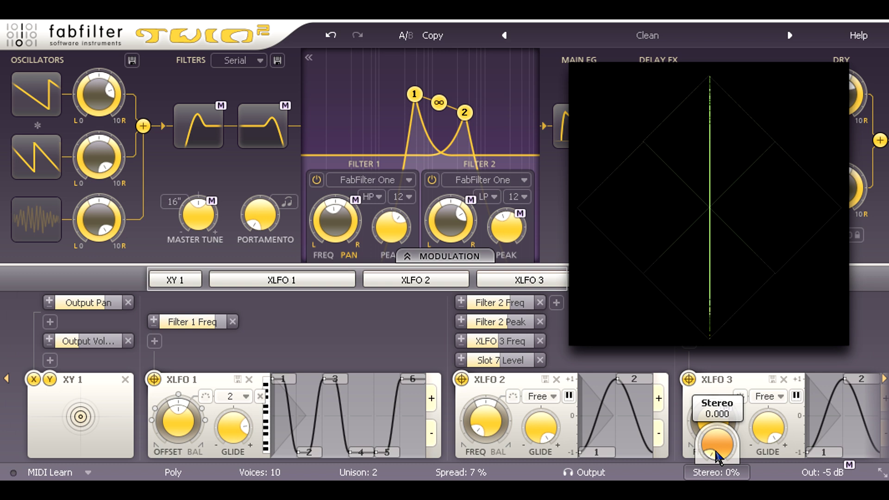
scroll(717, 444, up, 10)
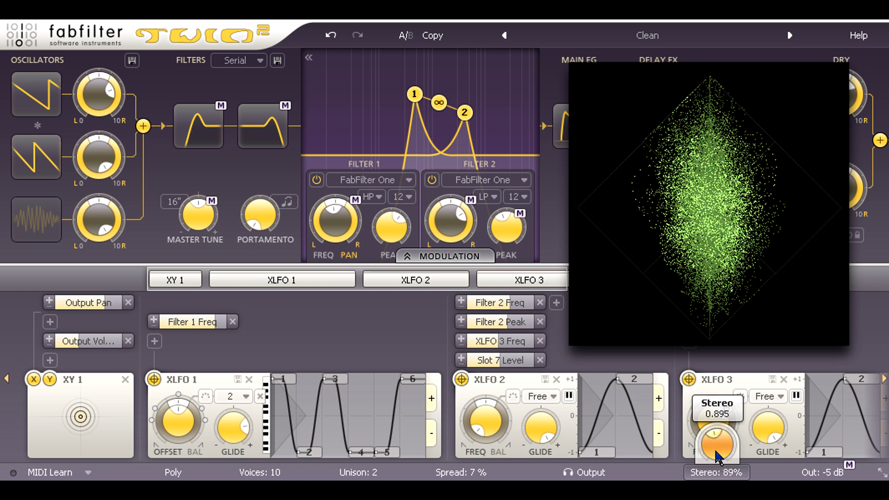
scroll(717, 454, down, 2)
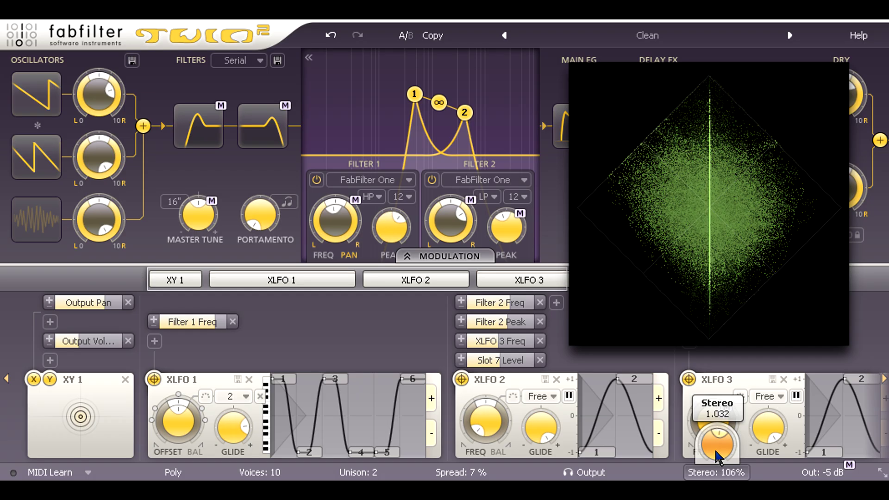
drag(716, 452, 716, 452)
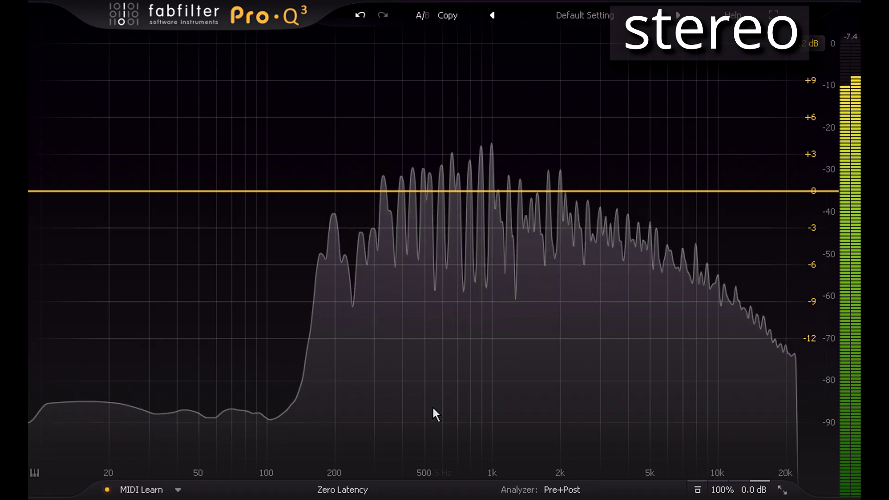
Step: In FabFilter Pro-Q 3, add a Mid bell cut at 281.25 Hz with -4.50 dB gain and Q 1.000
click(384, 200)
drag(384, 200, 372, 249)
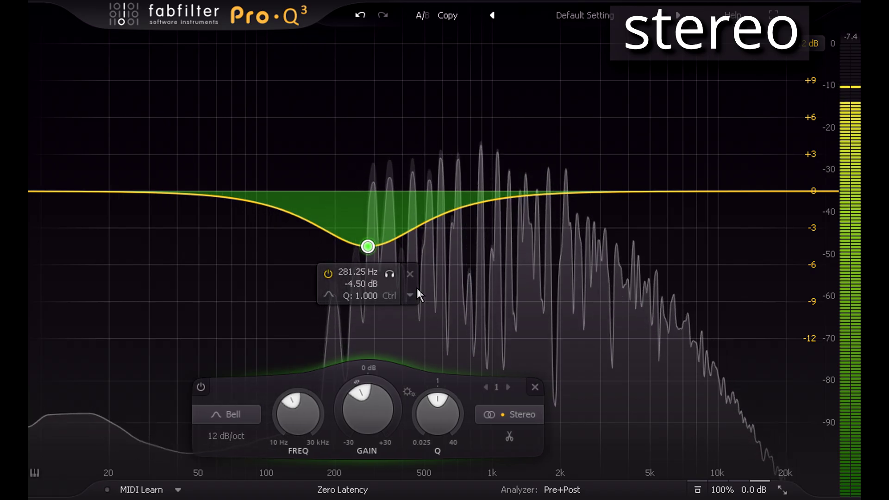
click(516, 415)
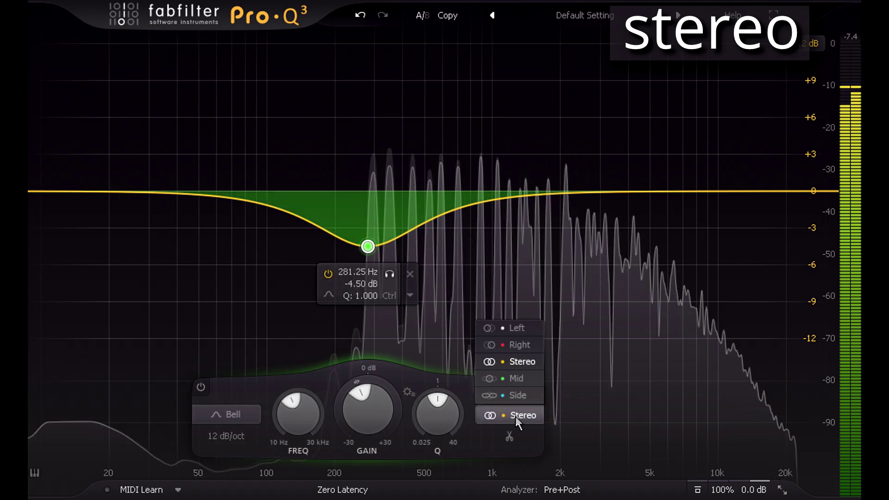
click(524, 379)
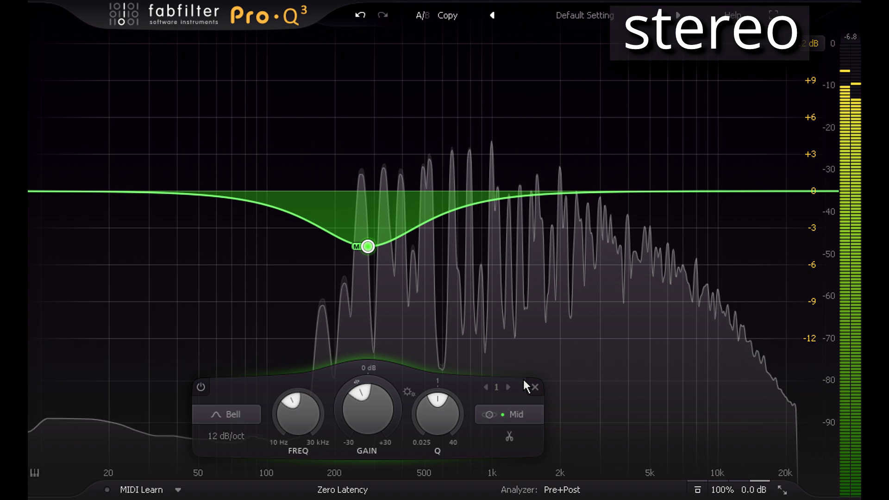
Step: Add an opposing Side bell boost of about 4 dB near the low-mid Mid cut's frequency
drag(371, 154, 367, 145)
click(514, 415)
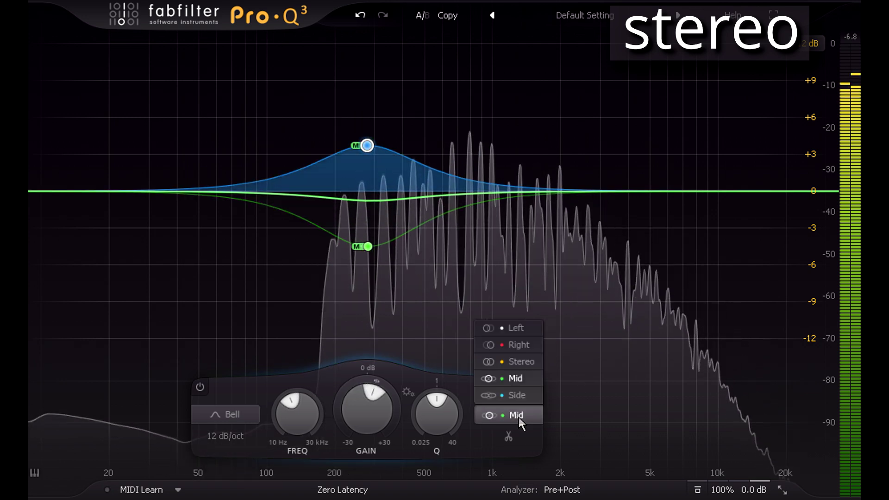
click(518, 395)
mouse_move(369, 147)
mouse_down()
mouse_move(361, 128)
mouse_move(366, 137)
mouse_up()
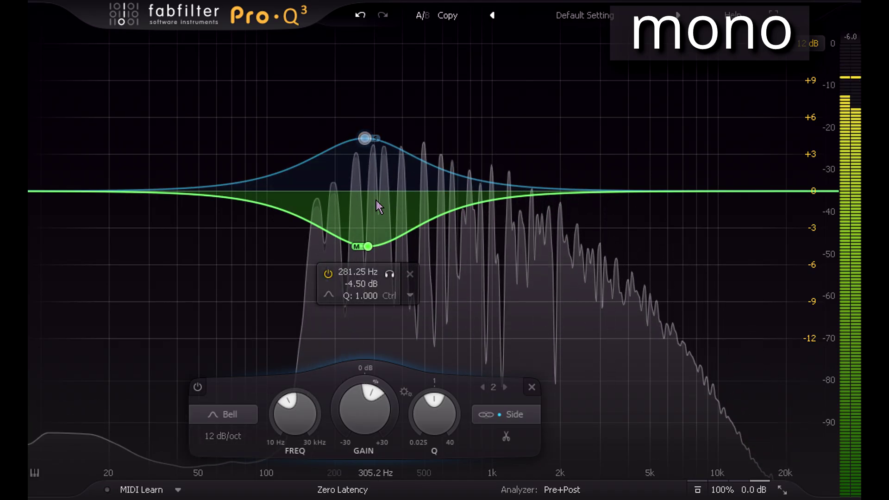
Step: Add a Mid high shelf boost at 4045.3 Hz with +5.54 dB gain and Q 0.325
drag(822, 192, 636, 129)
click(769, 417)
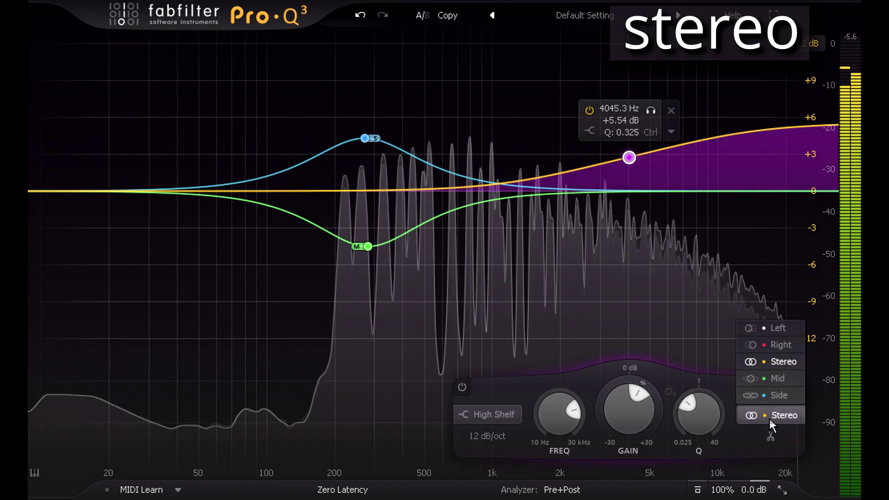
click(771, 380)
Step: Add an opposing Side high shelf cut of about -10 dB near 3 kHz, and retune the Mid high shelf to 2916.7 Hz, +7.30 dB, Q 0.353
drag(815, 192, 624, 237)
drag(628, 286, 598, 312)
click(628, 158)
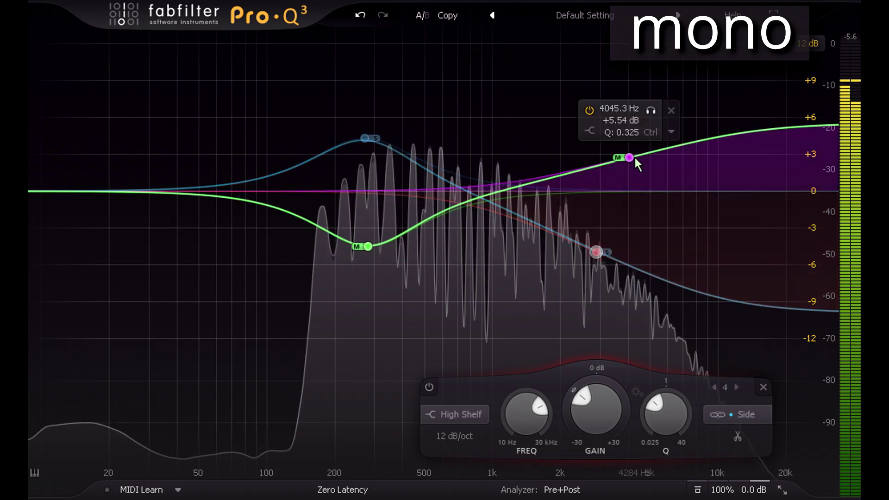
drag(629, 158, 597, 146)
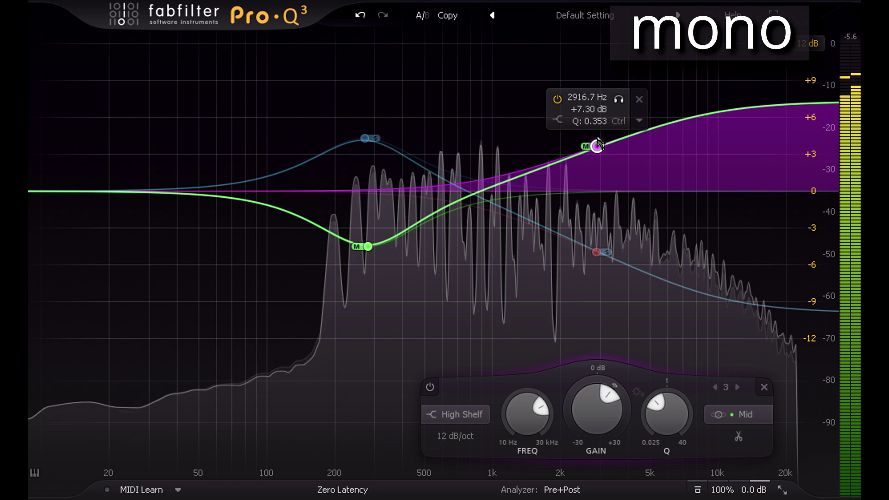